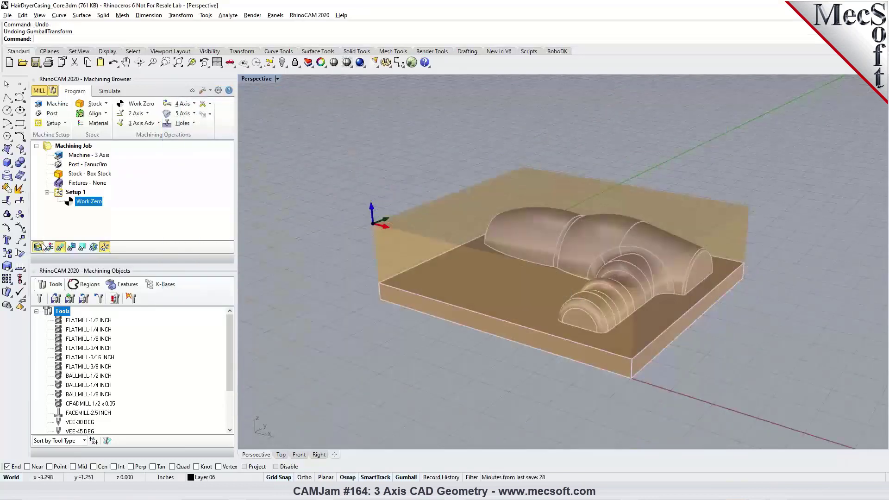
# Step: Hide the RhinoCAM stock box, then orbit and zoom in on the hair-dryer core solid
pyautogui.click(37, 246)
pyautogui.moveTo(495, 279)
pyautogui.mouseDown(button='right')
pyautogui.moveTo(509, 278)
pyautogui.moveTo(493, 279)
pyautogui.mouseUp(button='right')
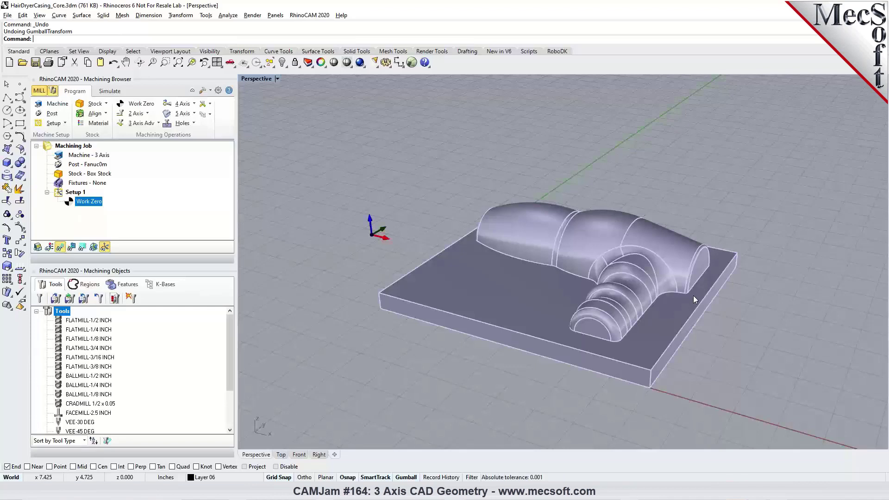
pyautogui.scroll(4, 693, 296)
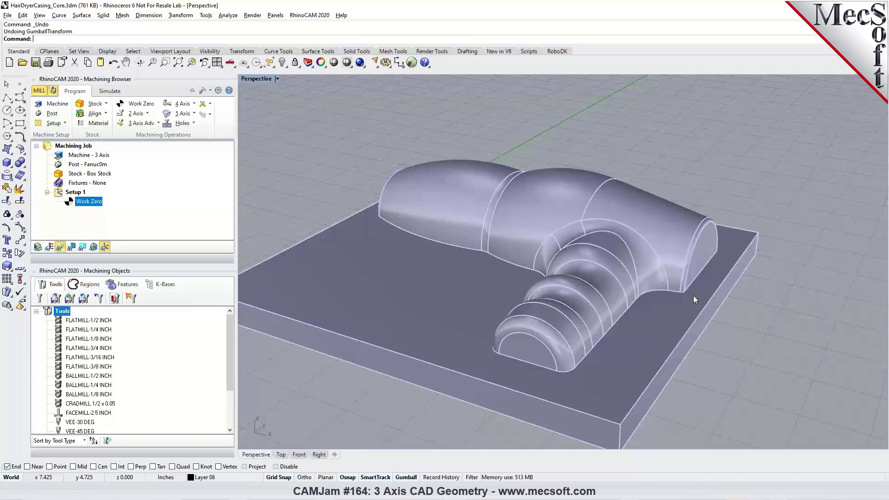
pyautogui.click(693, 295)
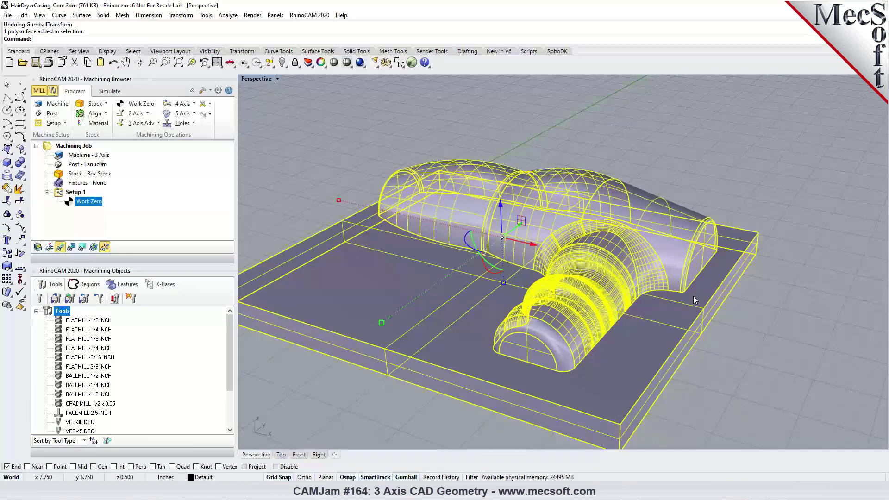
pyautogui.click(714, 159)
pyautogui.click(638, 215)
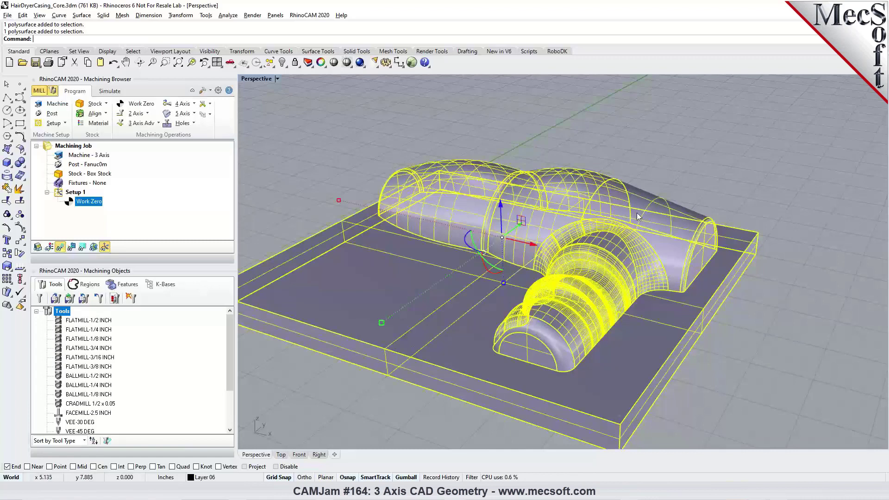
pyautogui.click(680, 141)
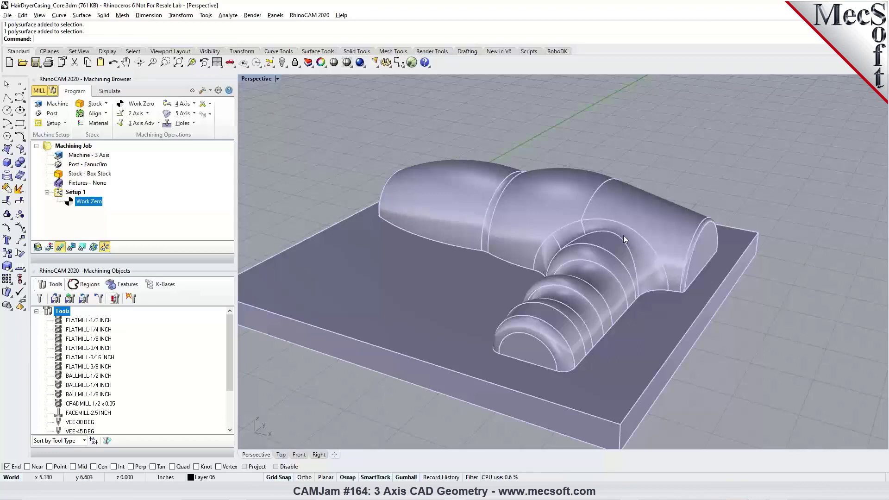
pyautogui.scroll(-2, 516, 218)
pyautogui.scroll(1, 516, 217)
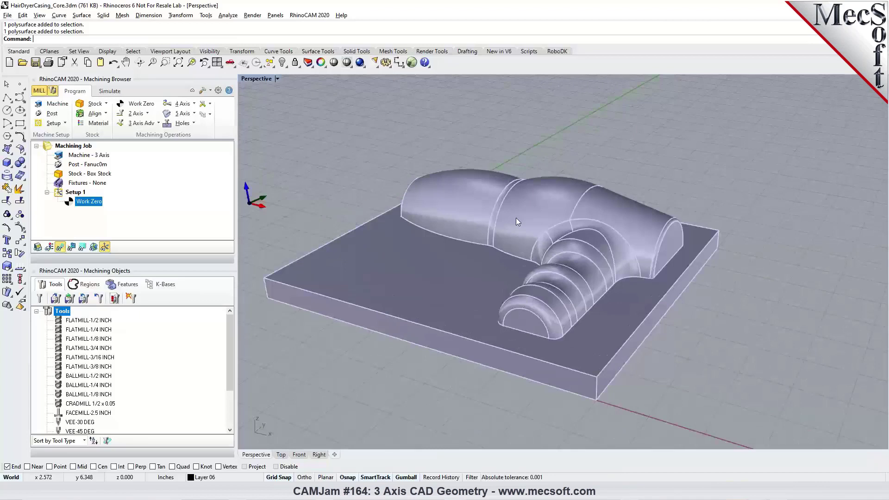
pyautogui.click(516, 217)
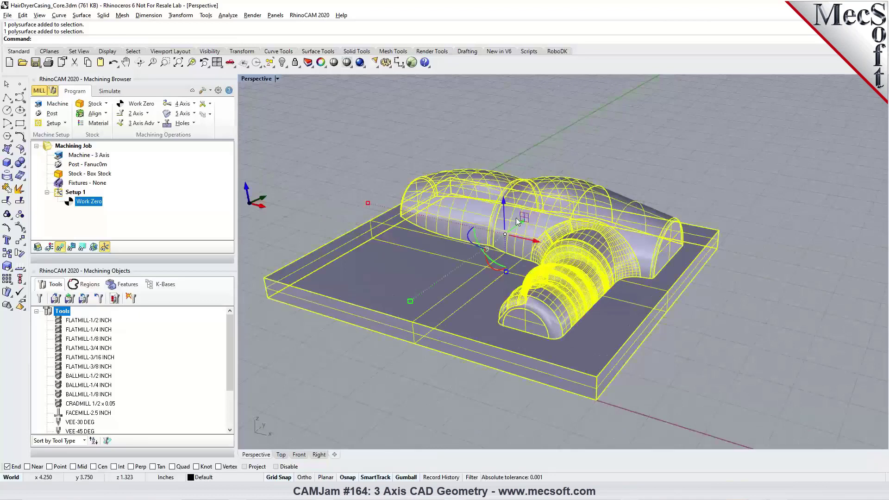
# Step: Explode the core polysurface and pick the dome and end-cap surfaces one at a time, then clear the selection
pyautogui.click(21, 192)
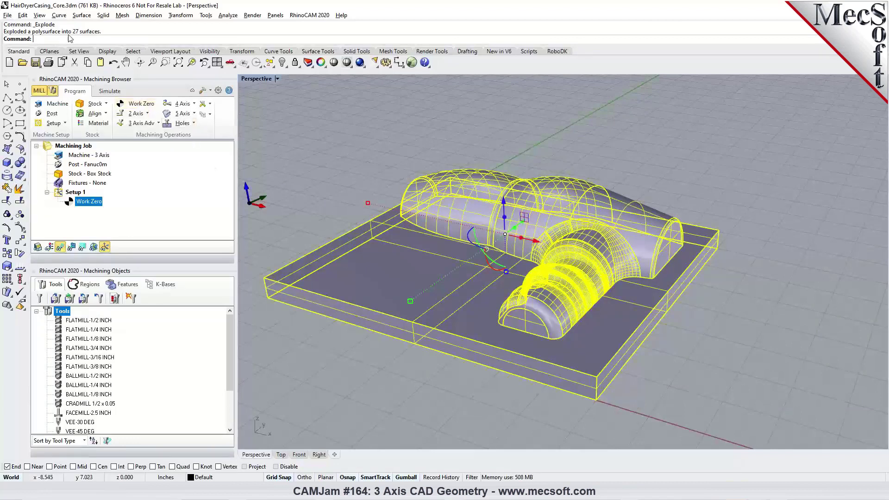
pyautogui.click(443, 185)
pyautogui.click(557, 191)
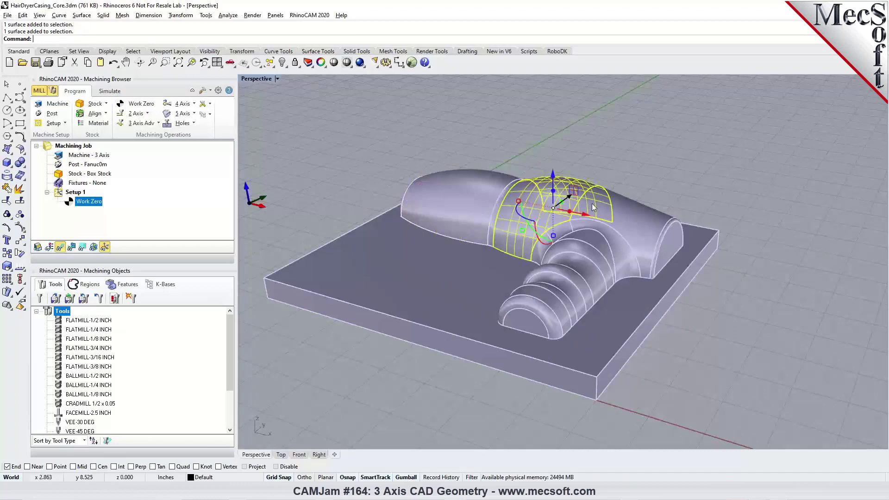
pyautogui.click(667, 241)
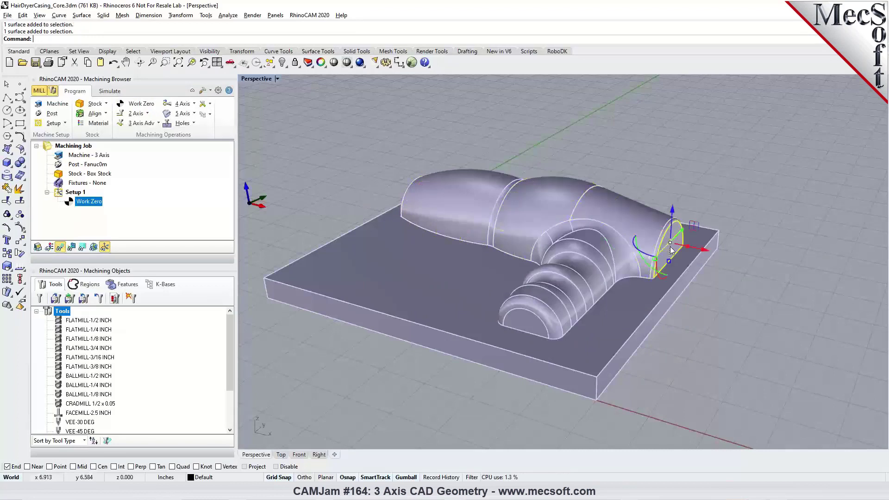
pyautogui.click(644, 299)
pyautogui.click(312, 179)
# Step: Select the left and then the middle dome surface, then clear the selection
pyautogui.click(465, 209)
pyautogui.click(560, 198)
pyautogui.click(673, 146)
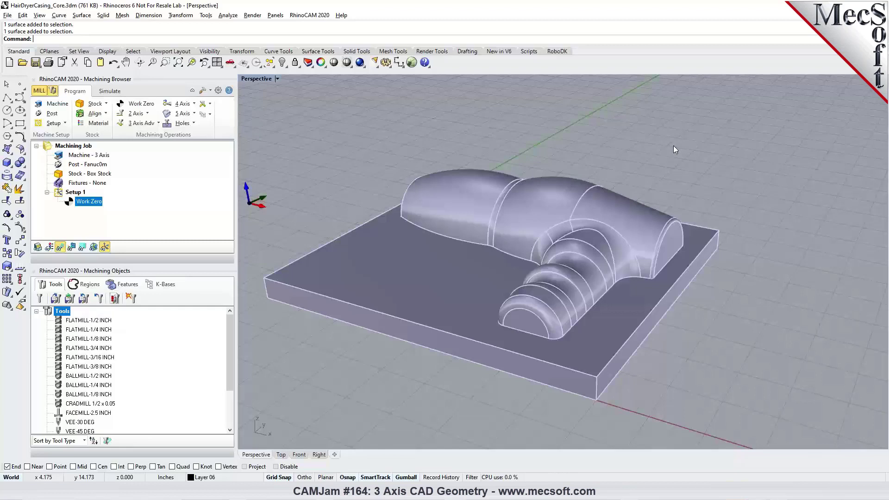
# Step: Undo the explode to restore the solid core, then zoom into the Carving.3dm relief
pyautogui.click(113, 62)
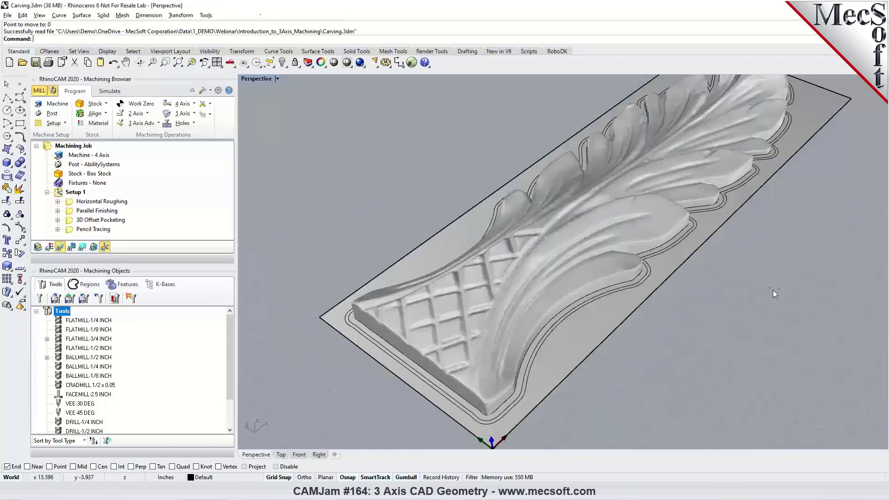
pyautogui.scroll(2, 764, 262)
pyautogui.scroll(2, 604, 266)
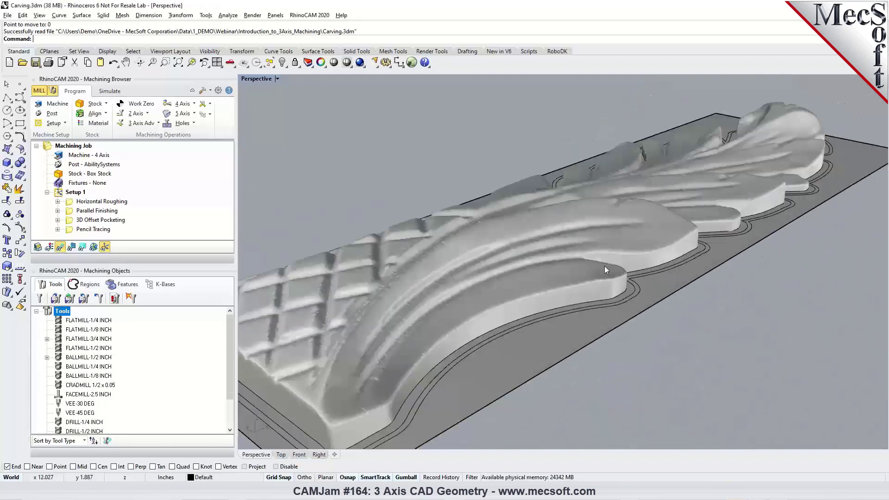
# Step: Select the carving mesh and zoom closer, then deselect it and orbit around the carving
pyautogui.click(575, 249)
pyautogui.scroll(3, 327, 322)
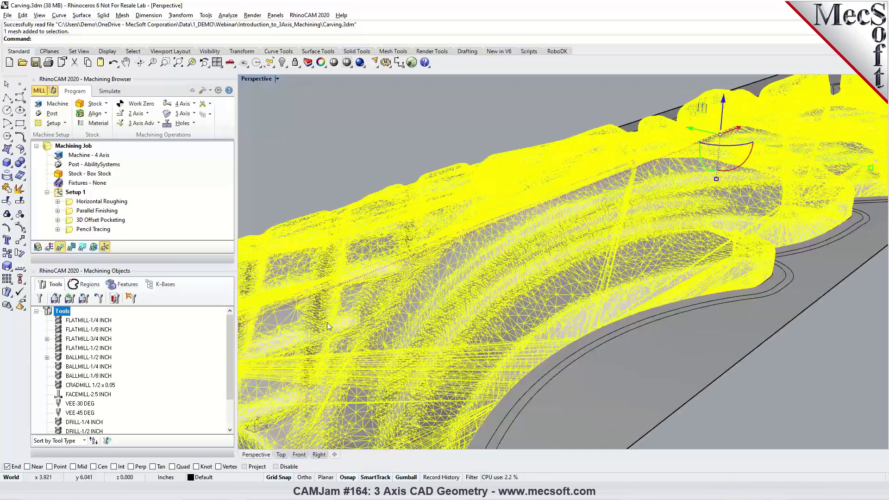
pyautogui.press('Escape')
pyautogui.moveTo(377, 207); pyautogui.dragTo(494, 239, button='right')
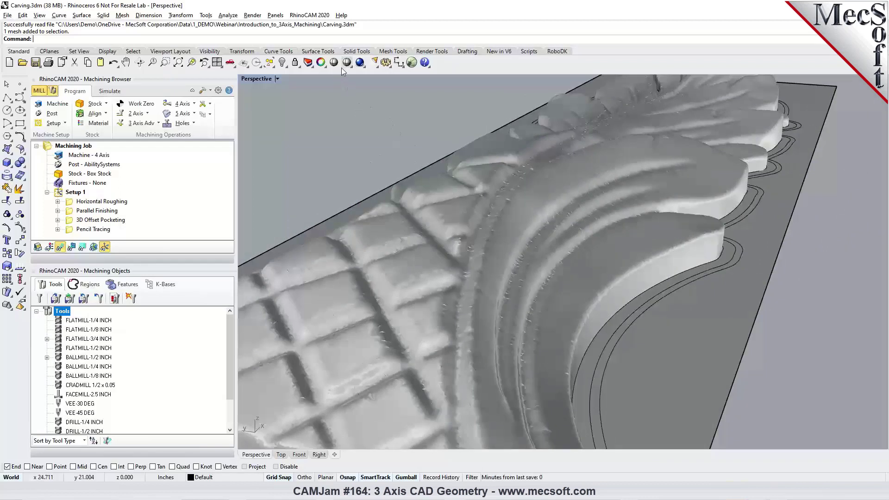
# Step: Turn on mesh wires in the shaded display and view the carving mesh from a low side angle
pyautogui.click(307, 62)
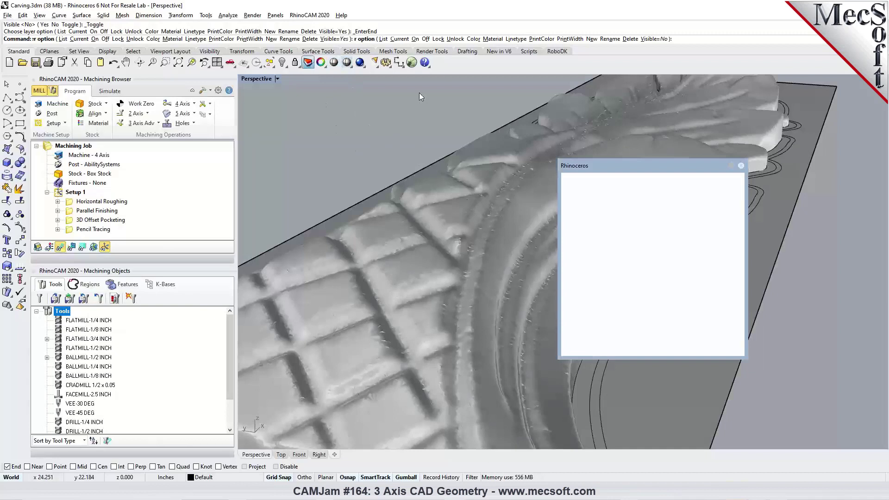
pyautogui.click(650, 179)
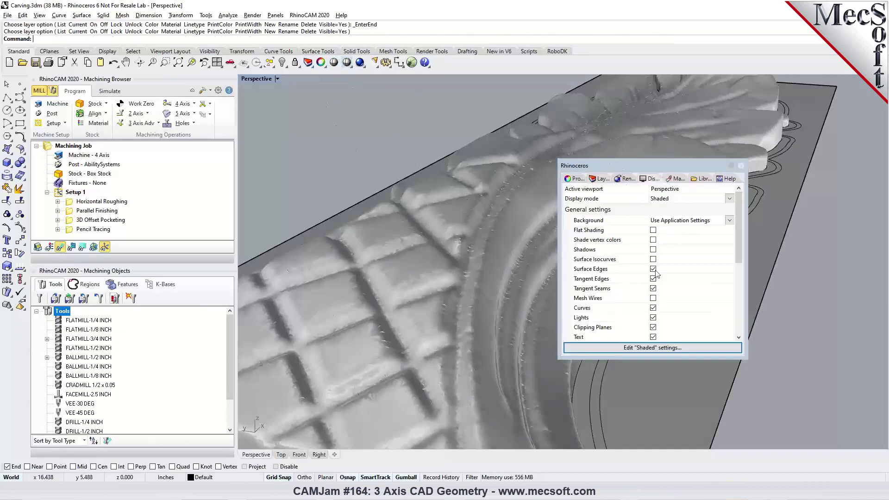
pyautogui.click(652, 299)
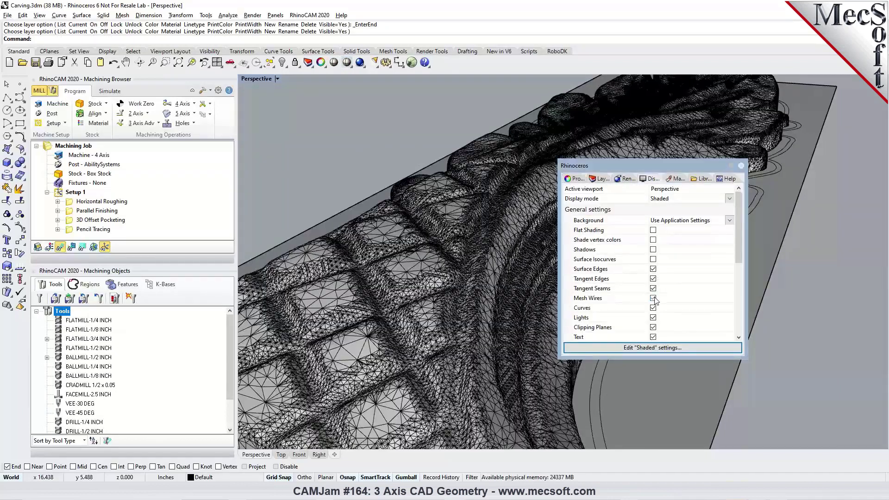
pyautogui.click(741, 165)
pyautogui.scroll(3, 463, 350)
pyautogui.moveTo(476, 344); pyautogui.dragTo(483, 323, button='right')
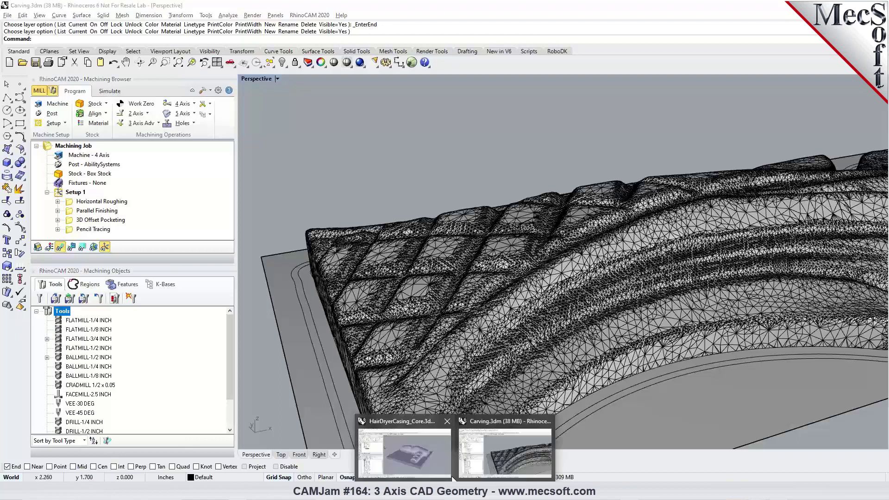
# Step: In HairDryerCasing_Core.3dm, hide the Default solid layer, show the curve layer, and orbit closer
pyautogui.click(634, 428)
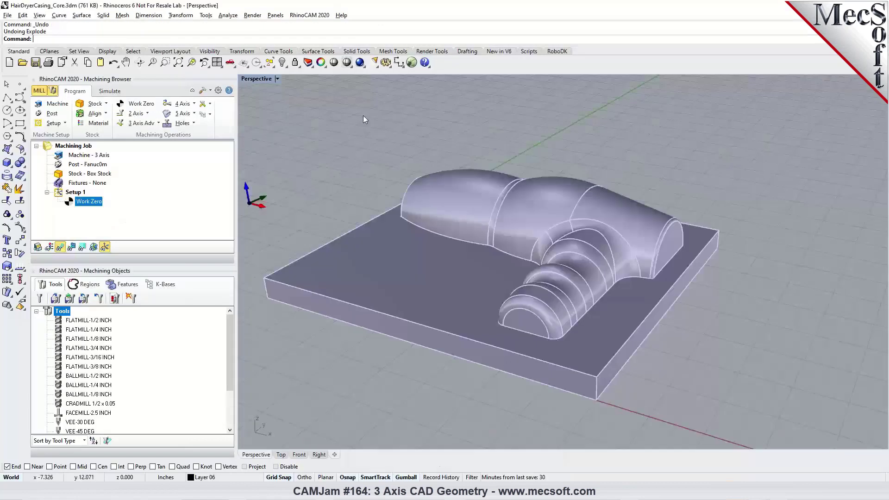
pyautogui.click(308, 62)
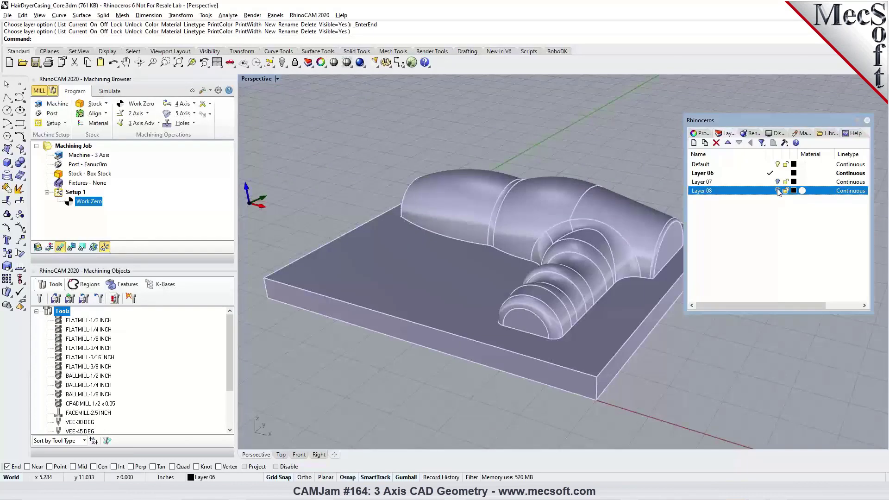
pyautogui.click(777, 165)
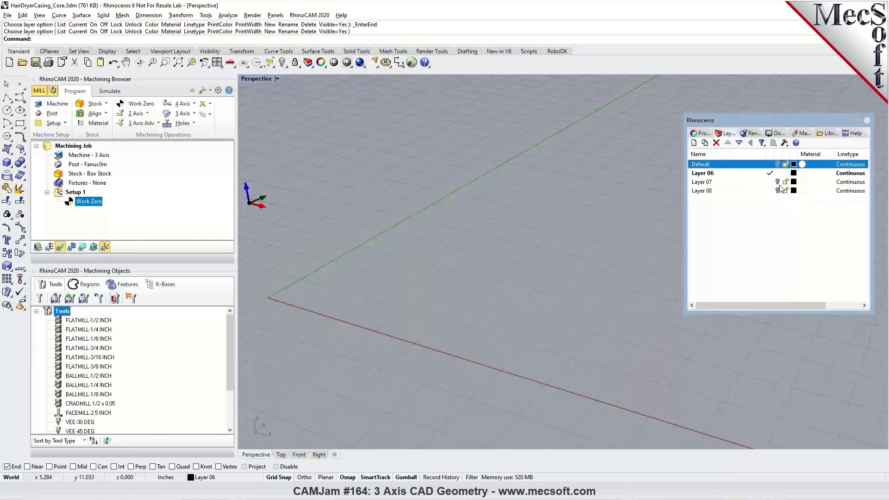
pyautogui.click(778, 190)
pyautogui.click(777, 182)
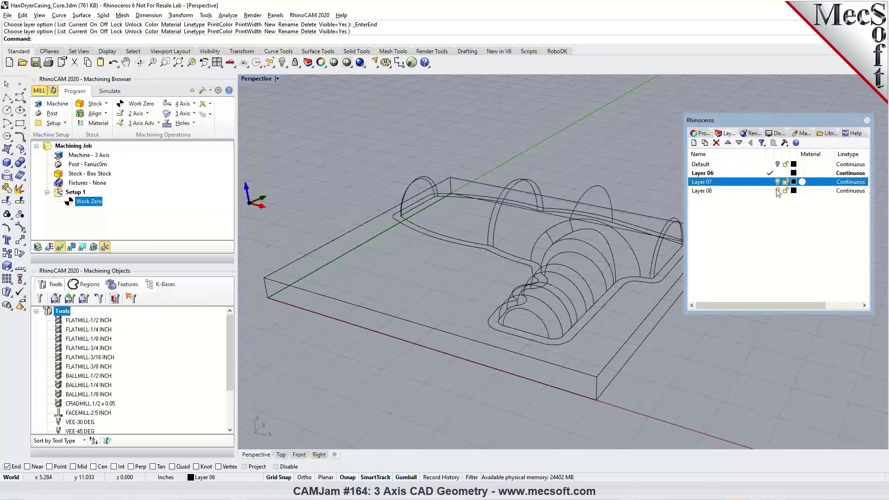
pyautogui.click(867, 121)
pyautogui.moveTo(725, 227); pyautogui.dragTo(589, 297, button='right')
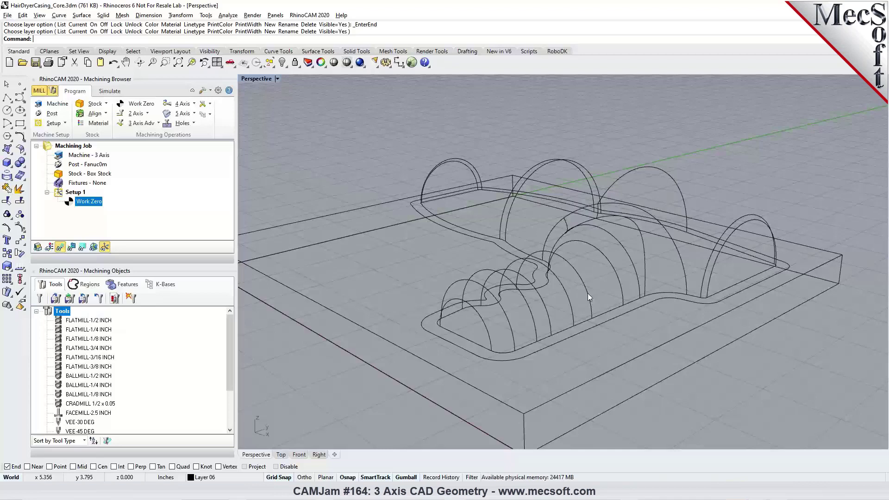
pyautogui.click(158, 124)
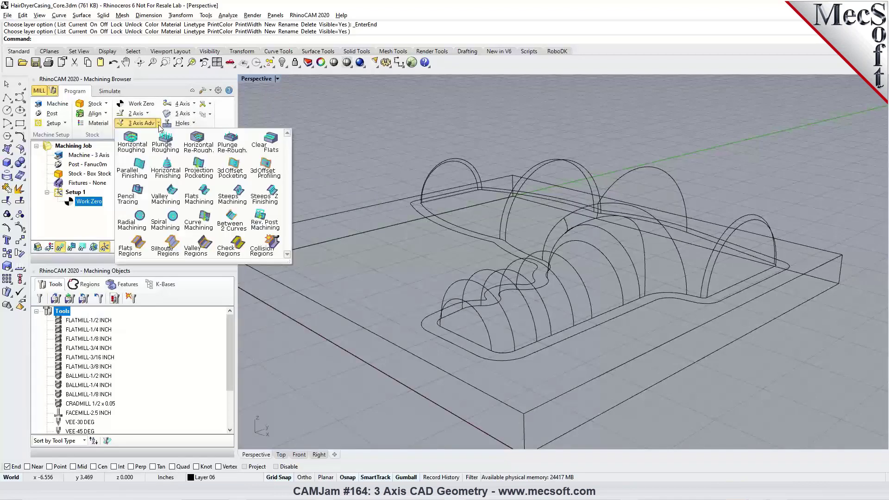
pyautogui.click(131, 177)
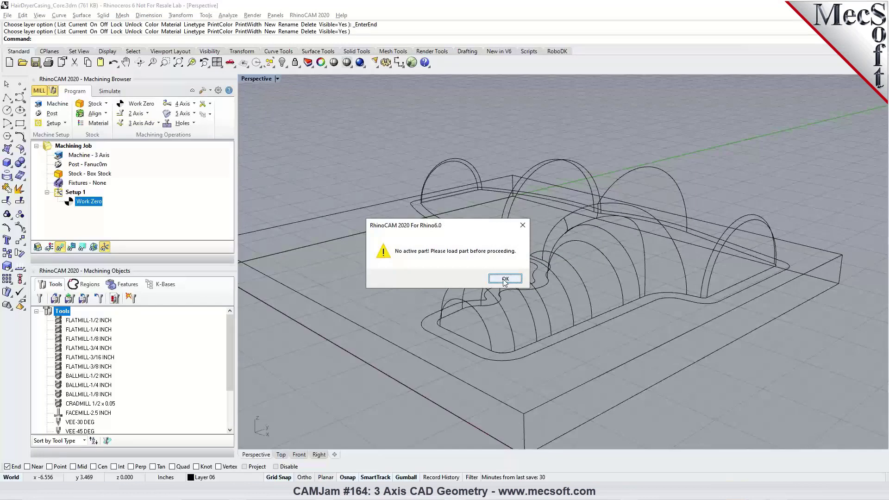
pyautogui.click(505, 280)
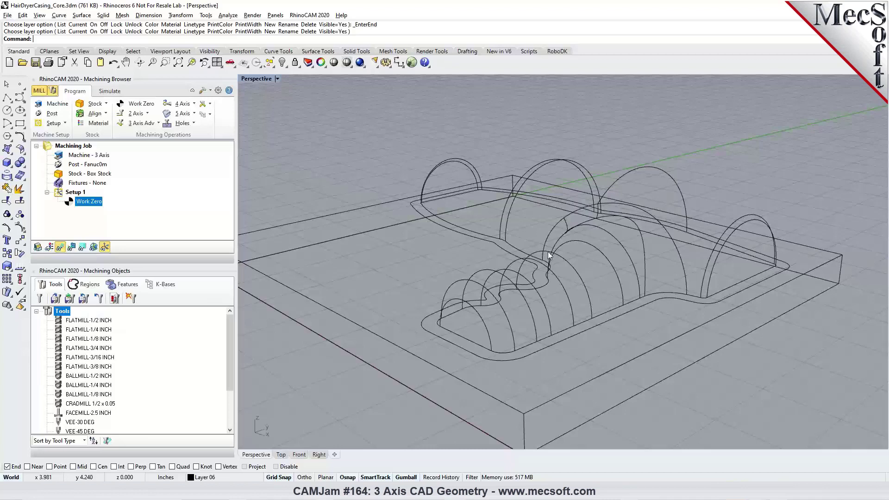
pyautogui.moveTo(548, 252); pyautogui.dragTo(560, 233, button='right')
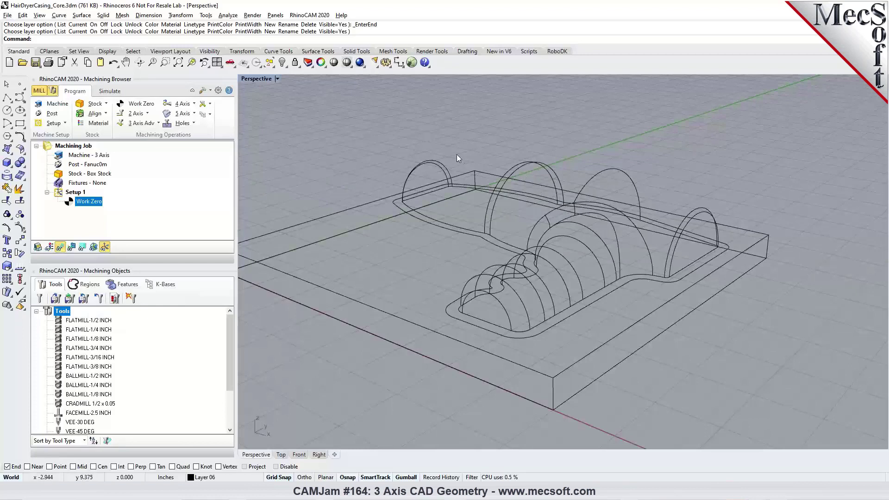
# Step: Turn the Default layer back on and orbit around the shaded core and its base plate
pyautogui.click(308, 62)
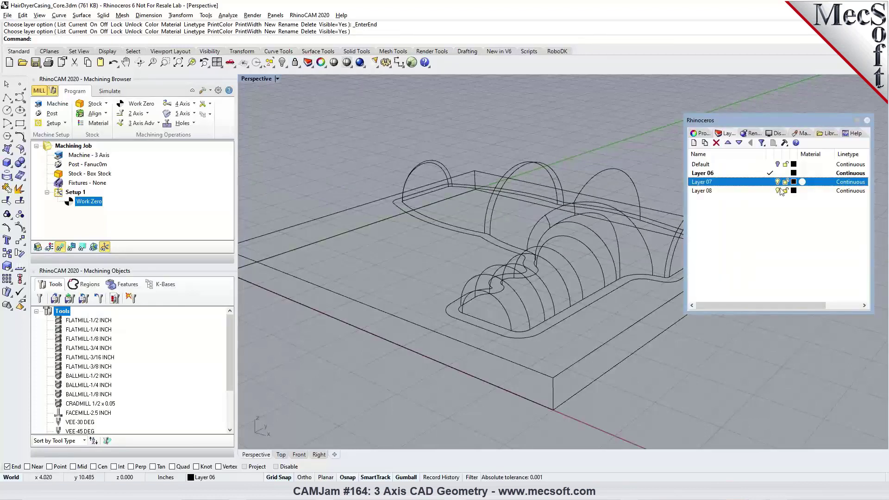
pyautogui.click(778, 165)
pyautogui.click(867, 120)
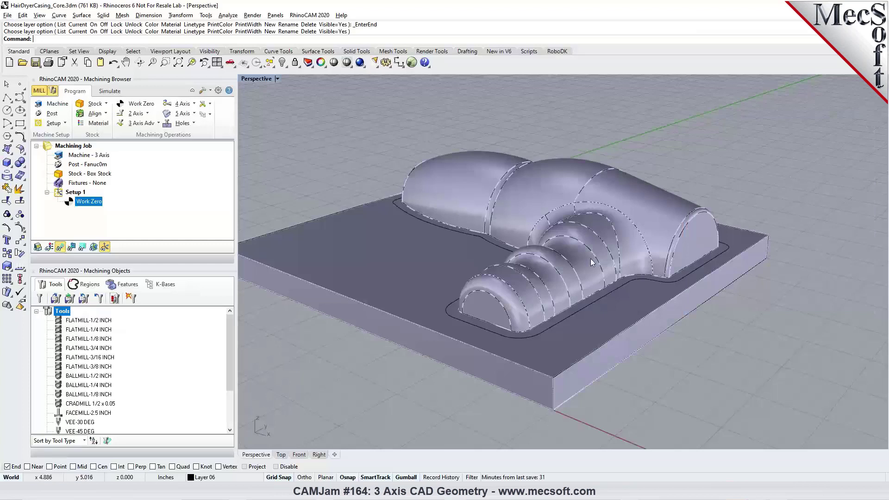
pyautogui.moveTo(787, 195); pyautogui.dragTo(595, 258, button='right')
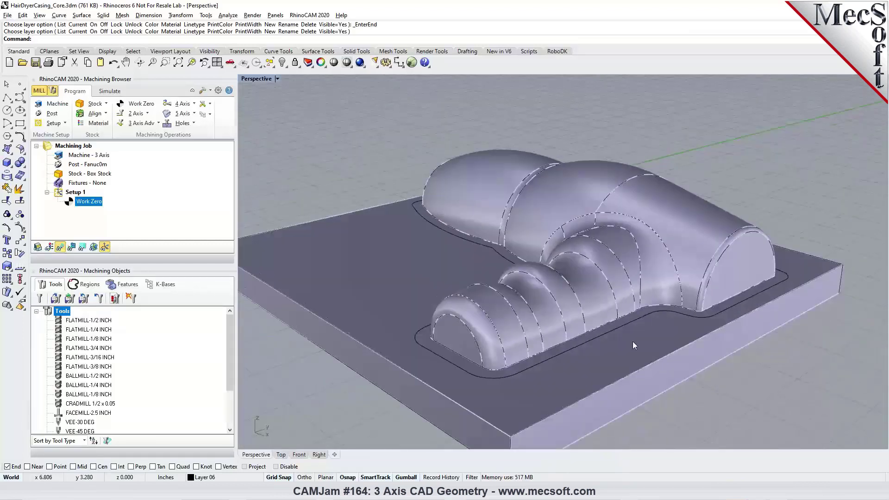
pyautogui.scroll(-3, 603, 263)
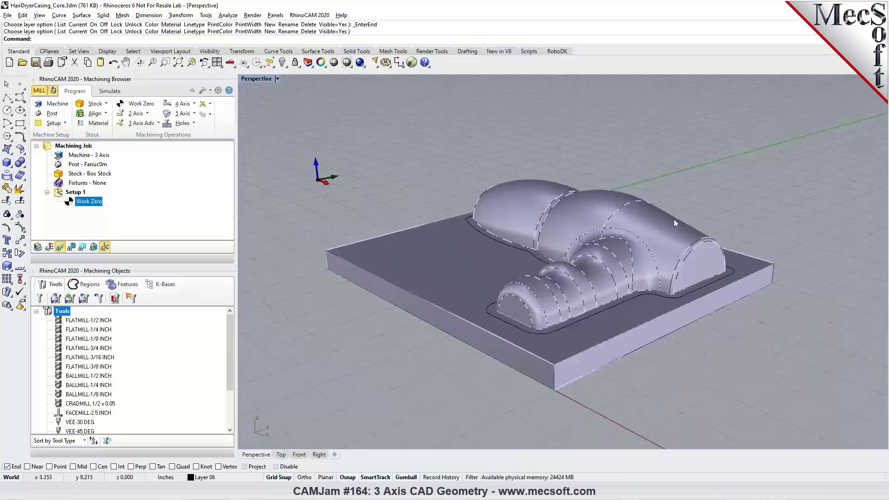
pyautogui.scroll(3, 613, 253)
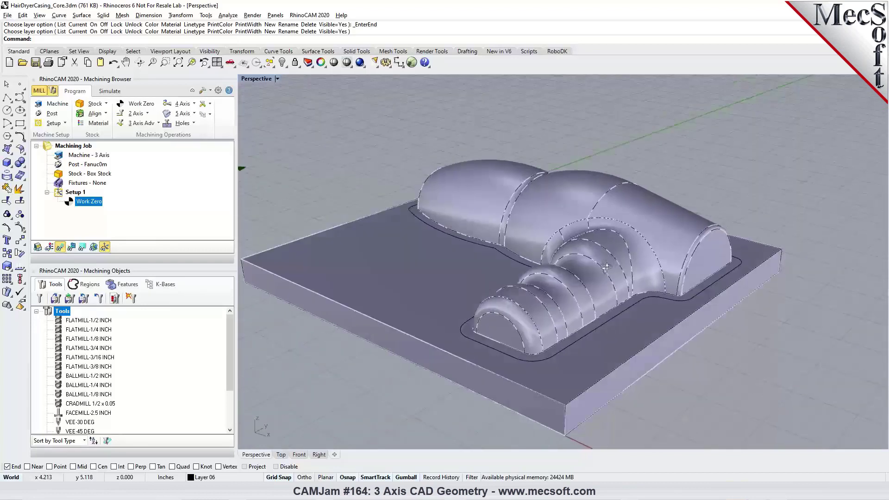
pyautogui.moveTo(606, 268); pyautogui.dragTo(603, 271, button='right')
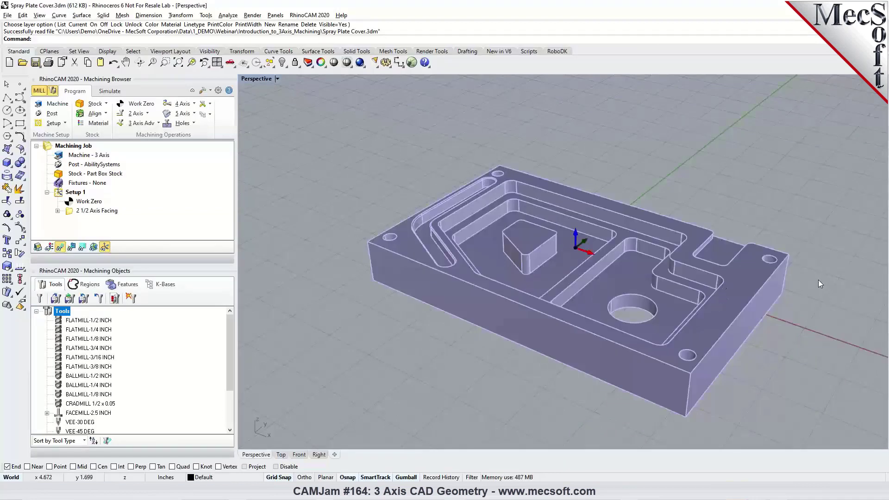
pyautogui.scroll(2, 819, 283)
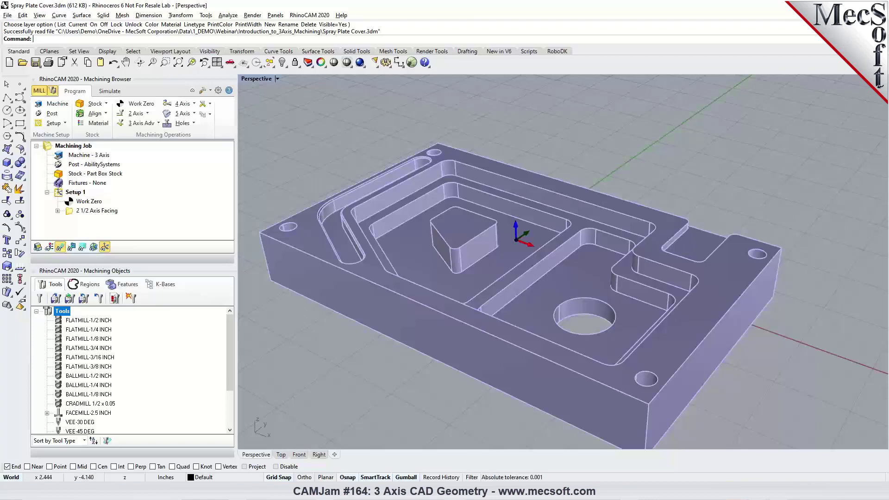
# Step: Switch back to HairDryerCasing_Core.3dm from the taskbar and orbit out to see the whole core
pyautogui.moveTo(438, 463)
pyautogui.click(408, 417)
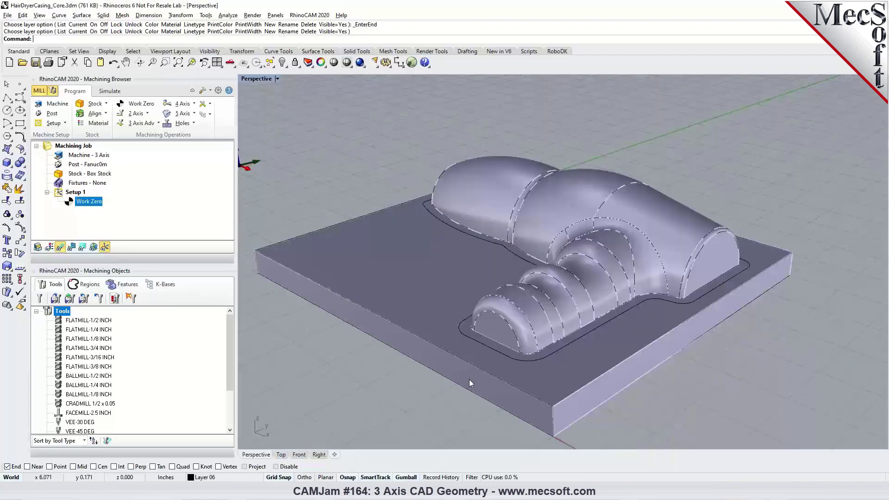
pyautogui.moveTo(453, 347); pyautogui.dragTo(464, 345, button='right')
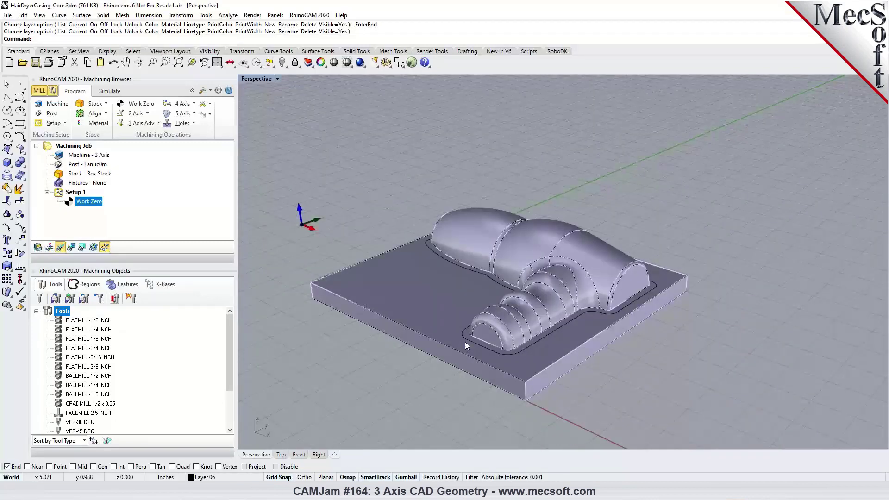